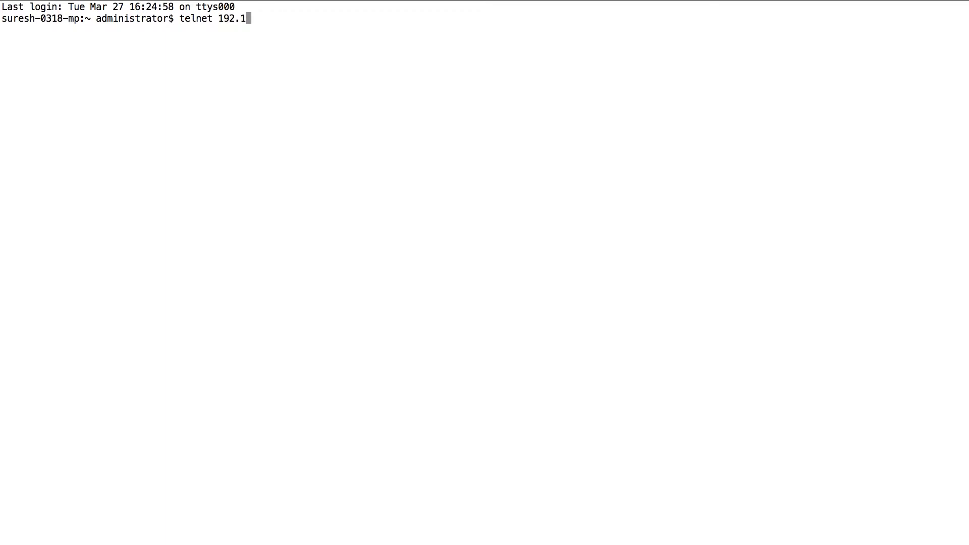
Connect to 192.168.49.6 over telnet, log in as nfa with the account password, and enter privileged mode with the enable password.
key("Return")
type("nfa")
key("Return")
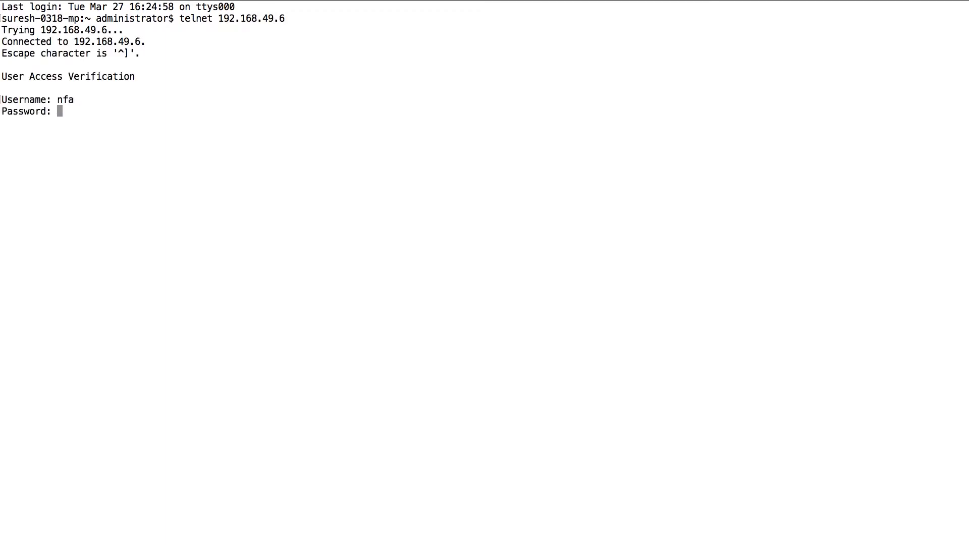
key("Return")
type("en")
key("Return")
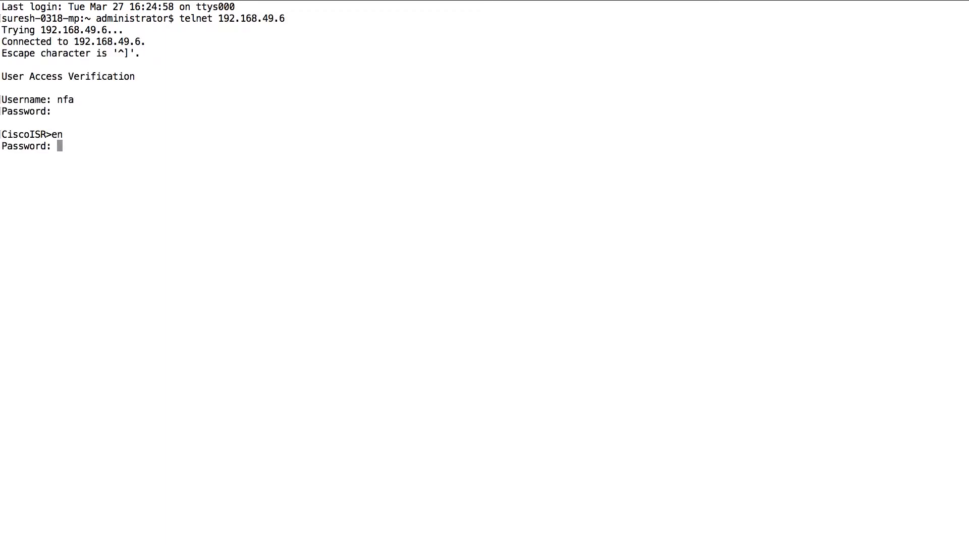
key("Return")
Show the router's current flow export status with sh ip flow export.
type("sh ip flow ex")
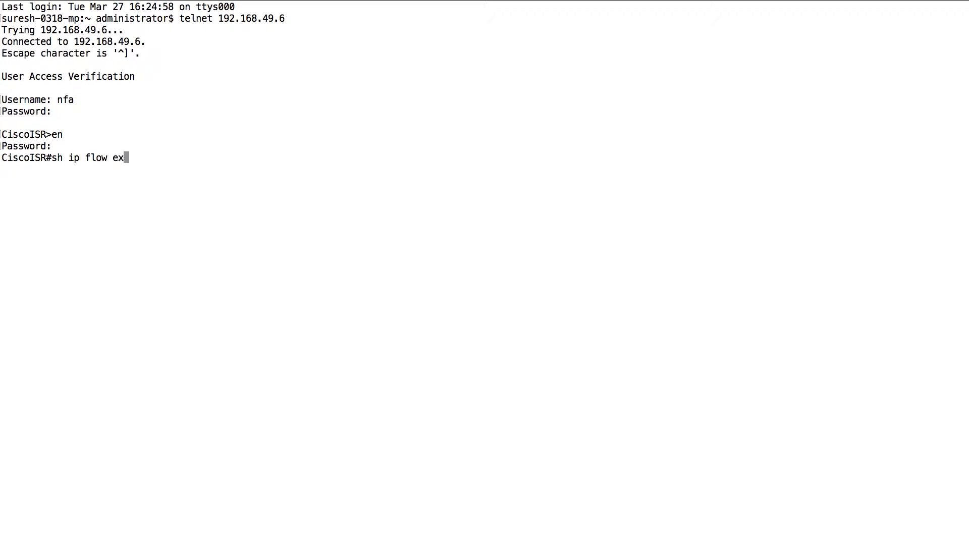
type("port")
key("Return")
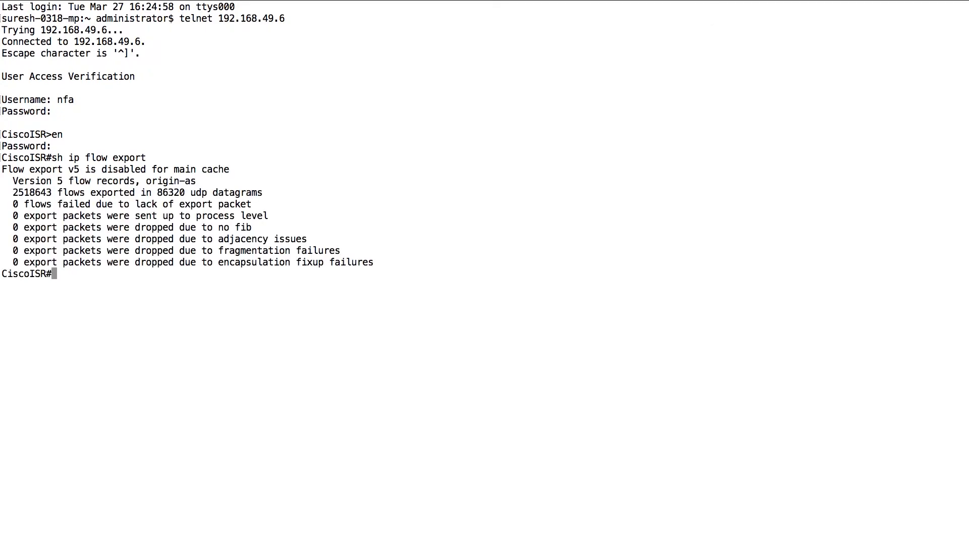
In terminal configuration mode, set the ip flow-export destination to 172.21.144.213 on port 9996, and exit configuration mode.
type("config terminal")
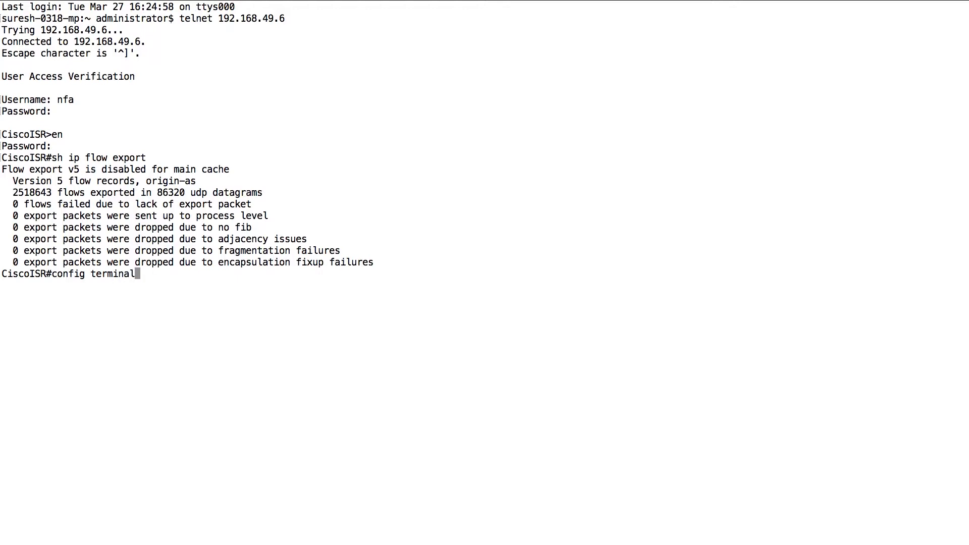
key("Return")
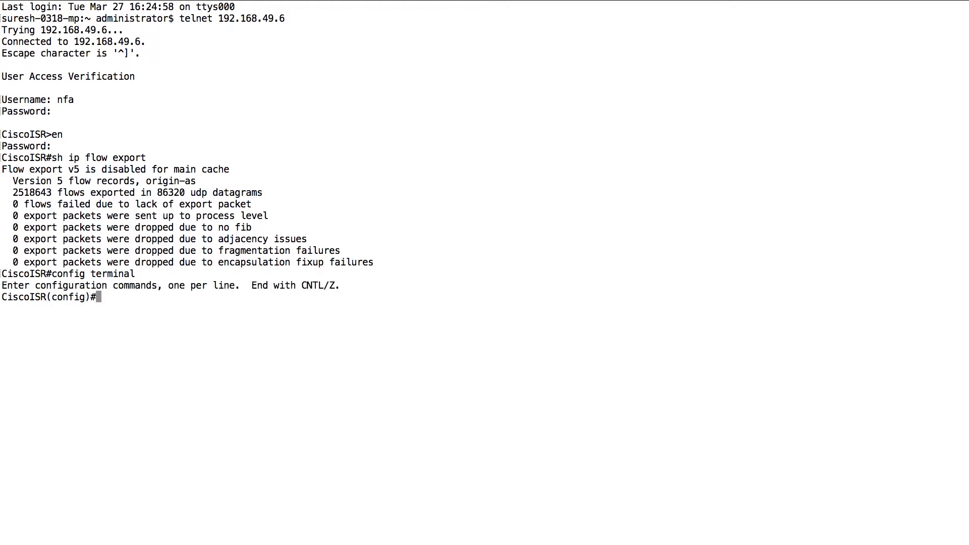
type("ip flow")
key("BackSpace")
type("-ex")
key("Tab")
type("de")
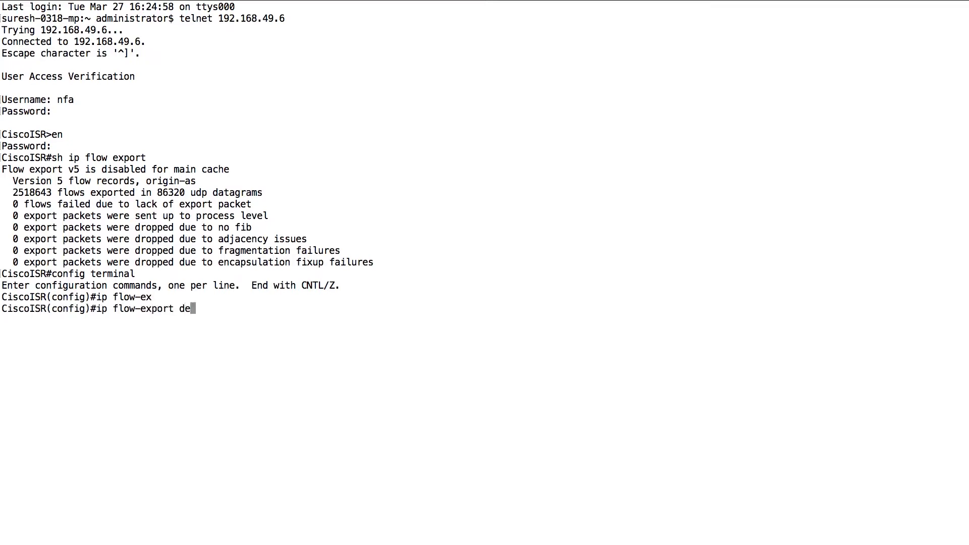
key("Tab")
type("172.21.144.213 9996")
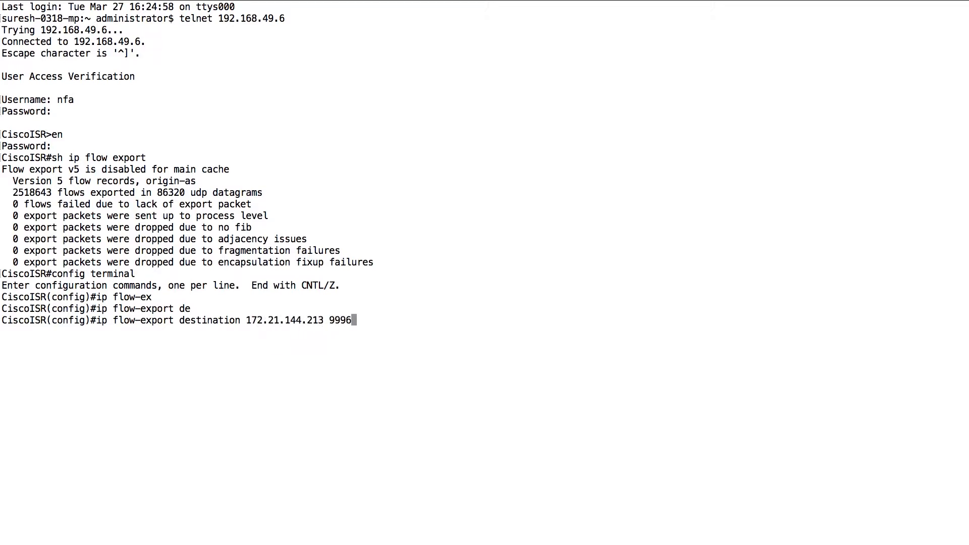
key("Return")
type("exit")
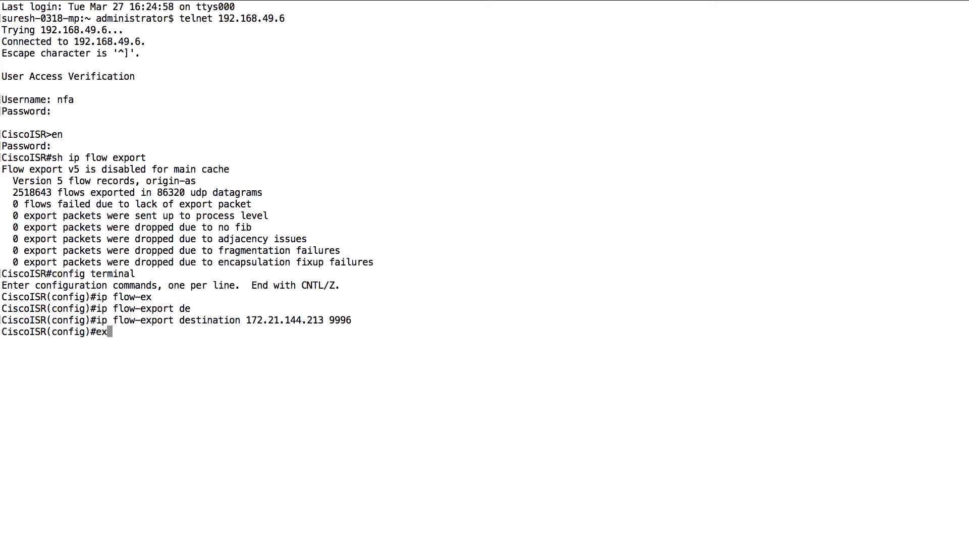
key("Return")
Show the updated flow export status and save the router configuration with wr.
type("sh ip flow ex")
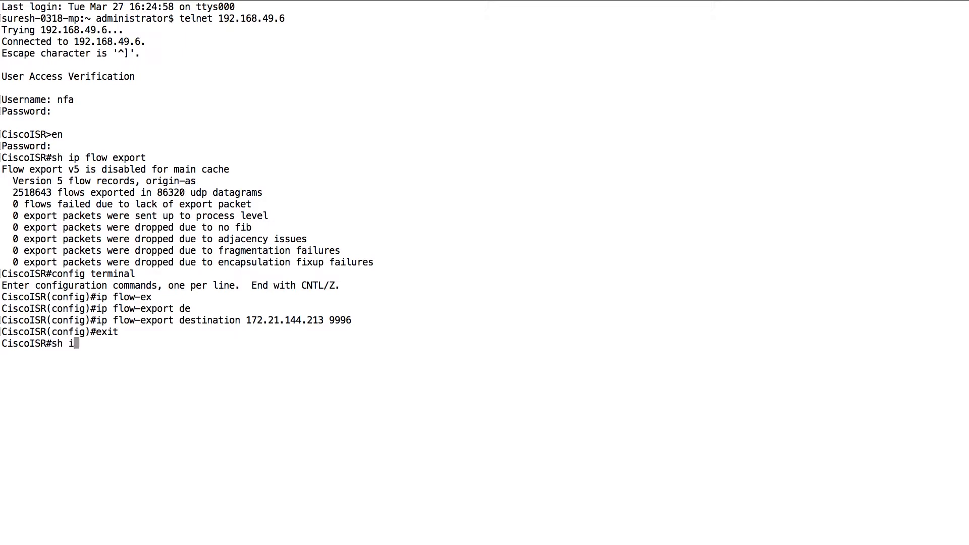
type("port")
key("Return")
type("wr")
key("Return")
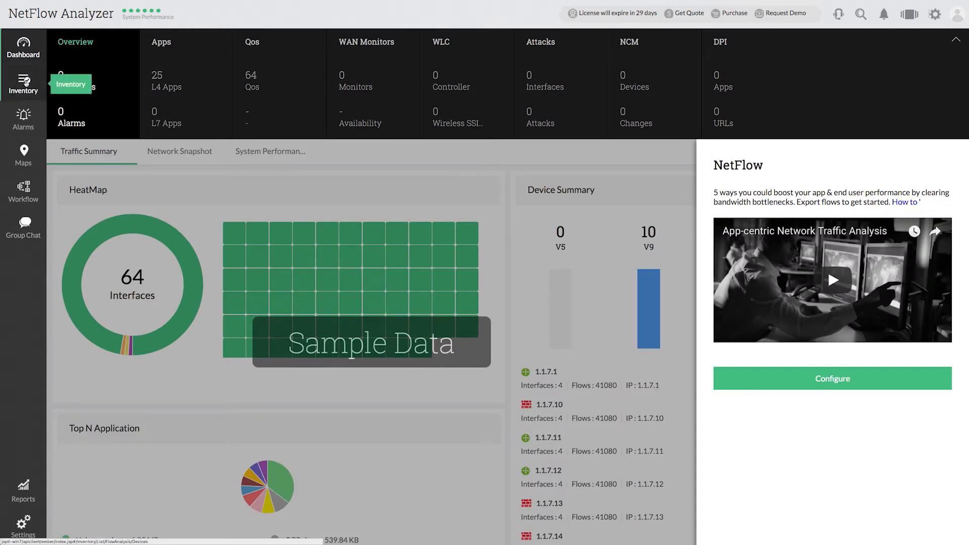
Switch to NetFlow Analyzer and start adding a device with IP address 192.168.49.6 in the Config Management inventory.
left_click(26, 82)
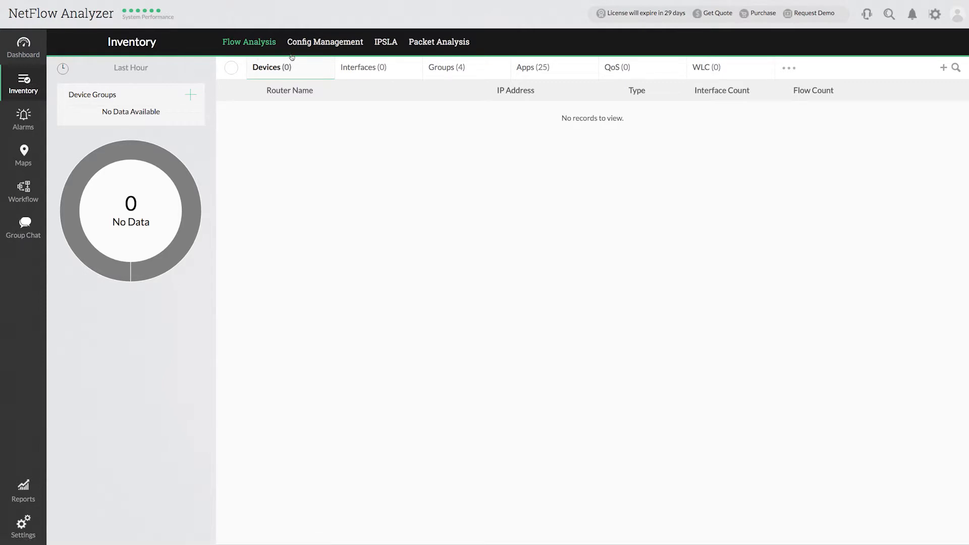
left_click(336, 44)
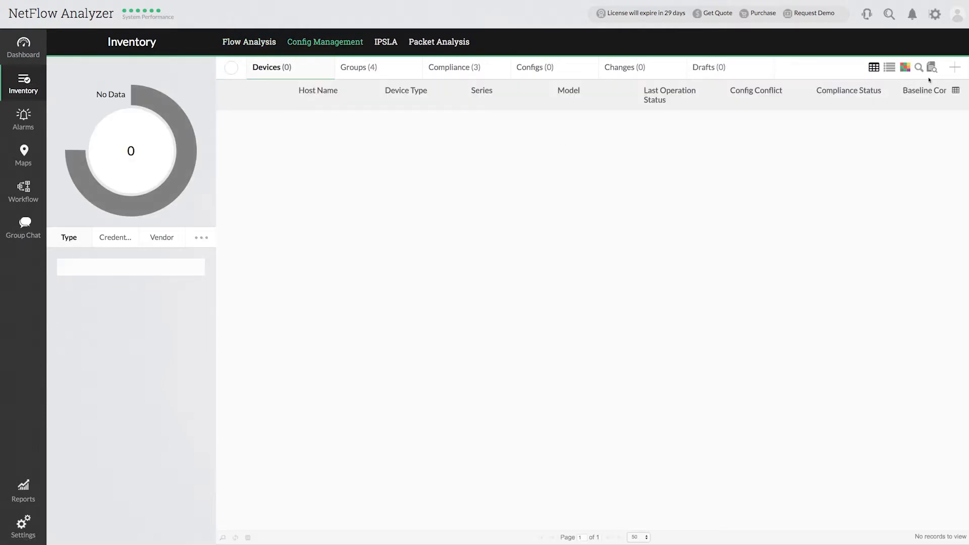
left_click(956, 68)
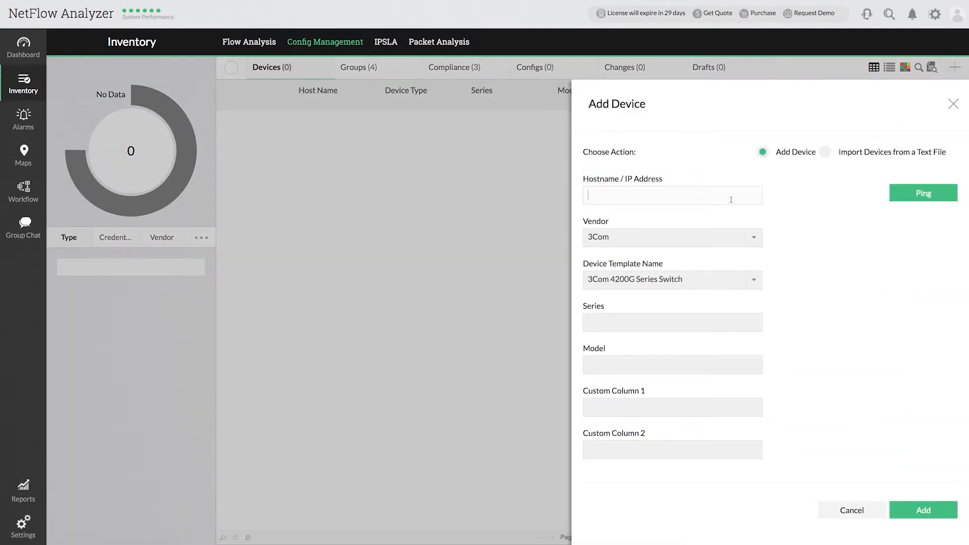
type("192.168.49")
Set the vendor to Cisco and the device template to Cisco IOS Router, and add the device.
left_click(725, 238)
type("cis")
left_click(709, 273)
left_click(748, 279)
type("cisco ios")
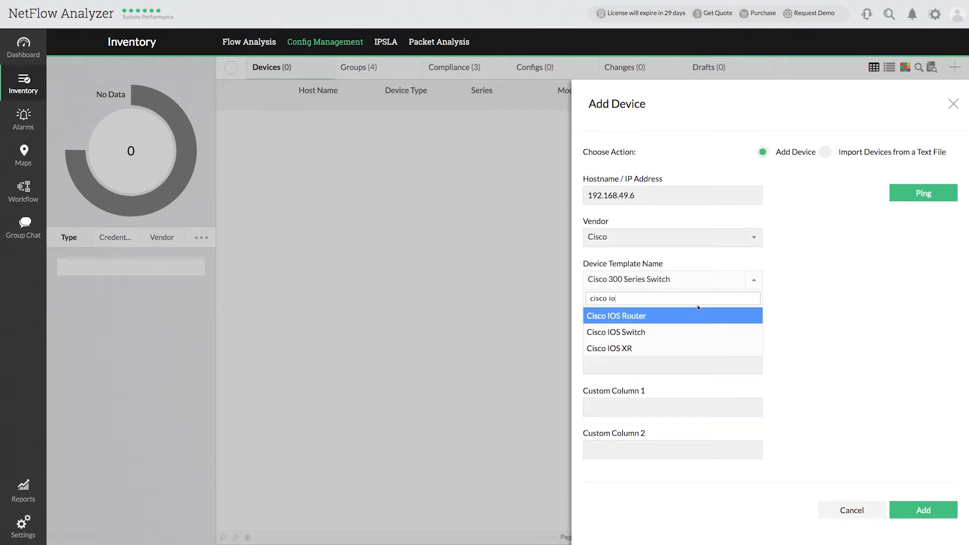
left_click(672, 317)
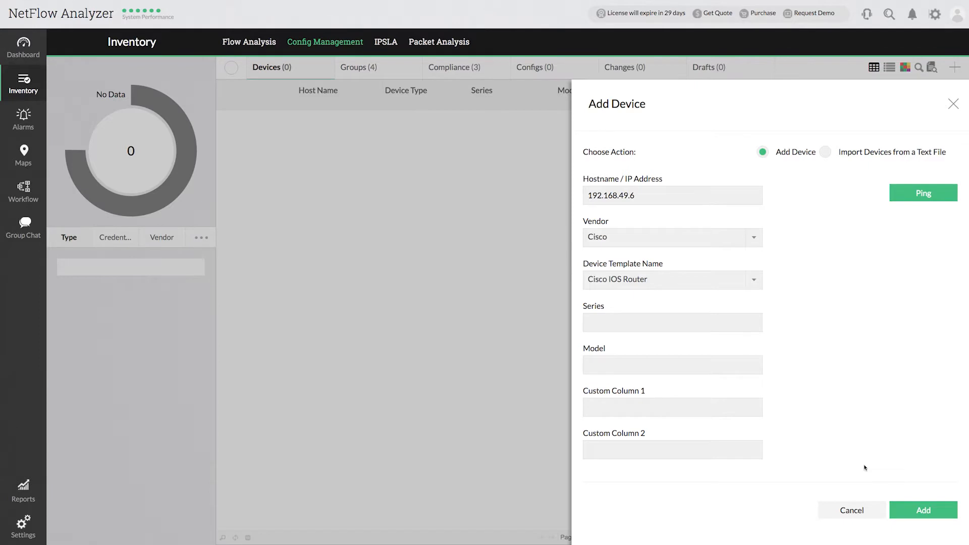
left_click(917, 511)
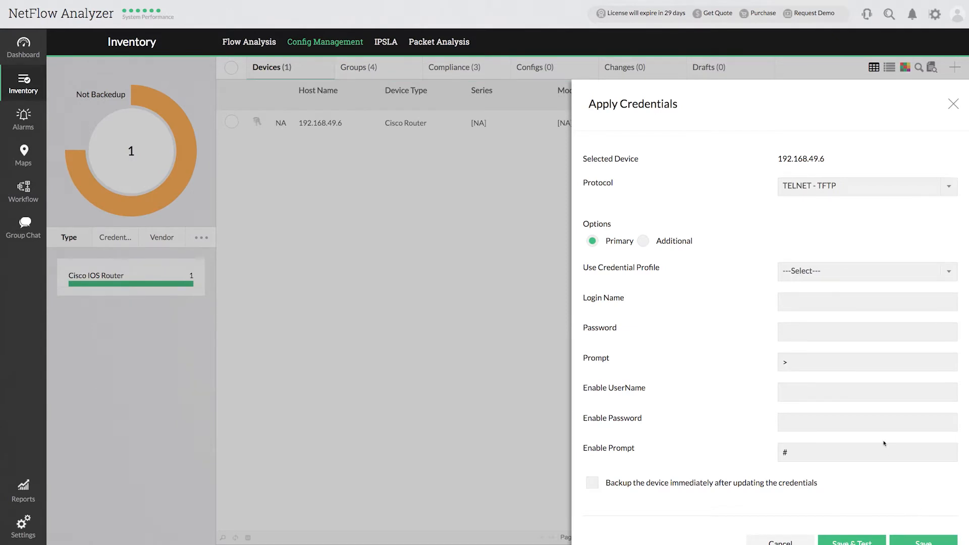
Set the credential protocol to TELNET and enter the login name nfa and the login password.
left_click(909, 187)
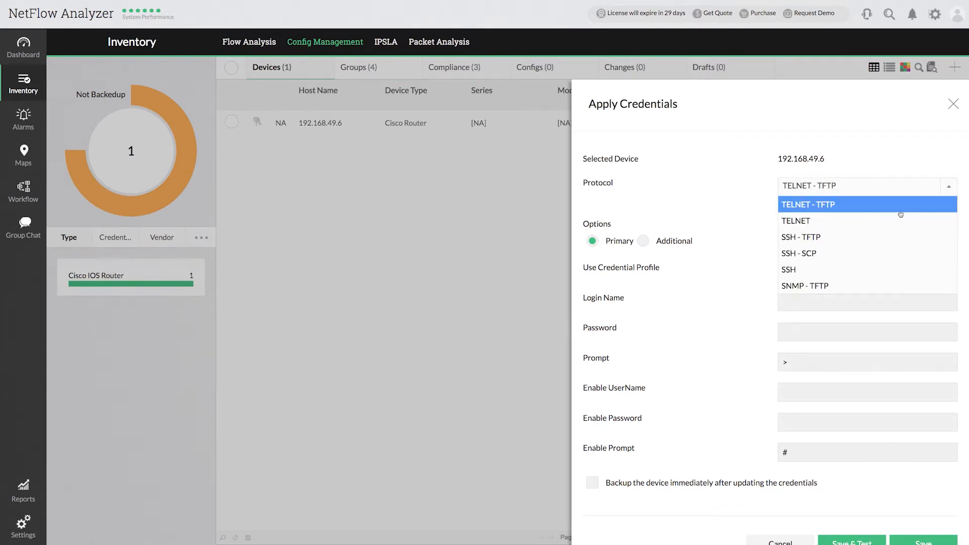
left_click(892, 219)
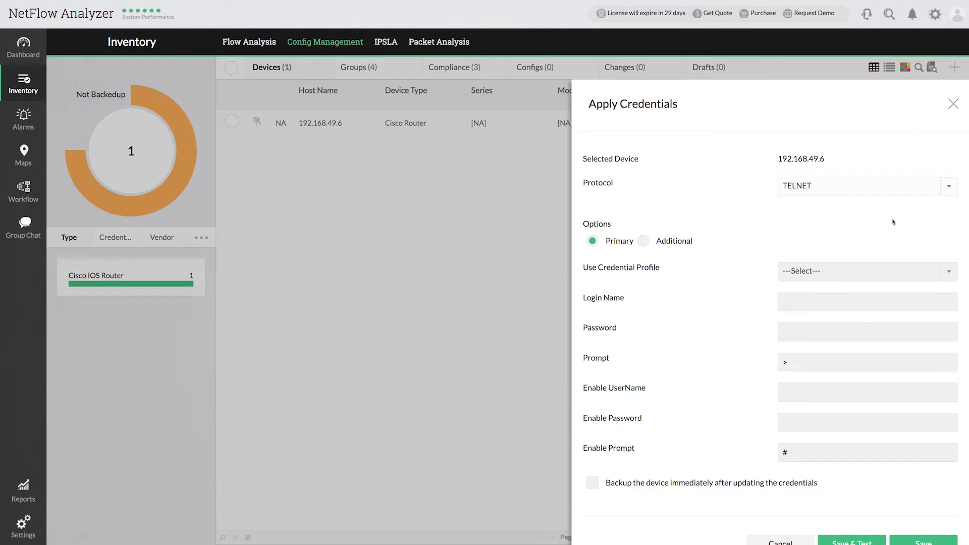
left_click(889, 299)
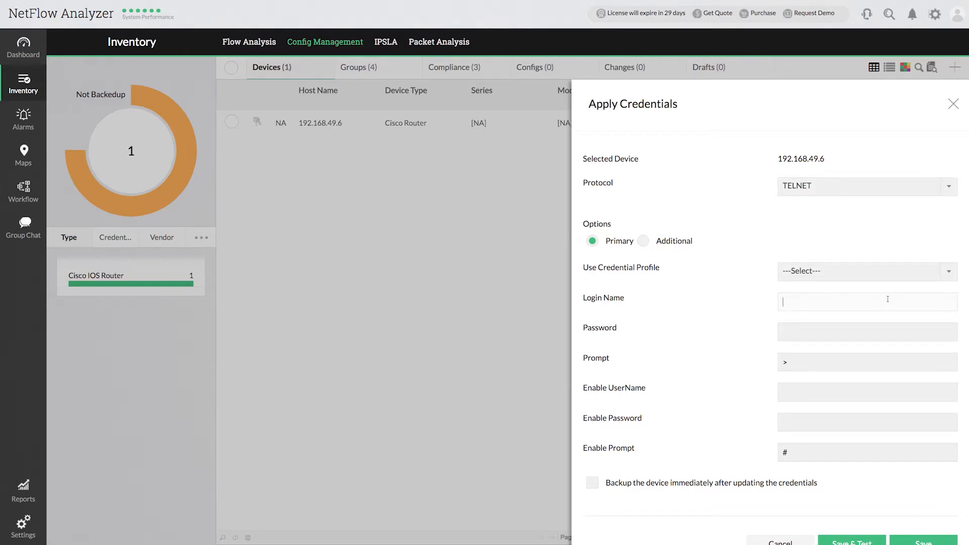
type("nfa")
left_click(874, 330)
type("****")
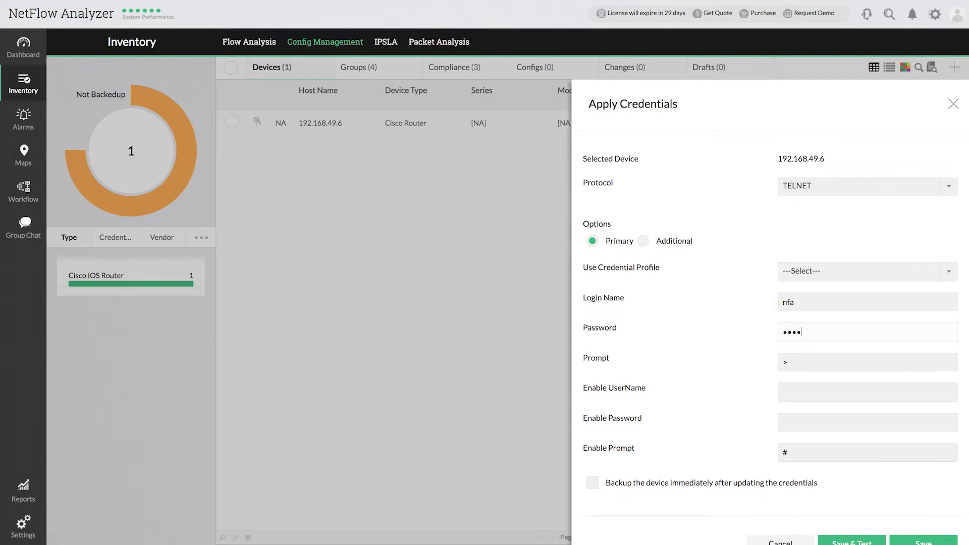
Fill in the enable password, leaving the enable username blank and the default prompts in place.
left_click(864, 364)
left_click(861, 392)
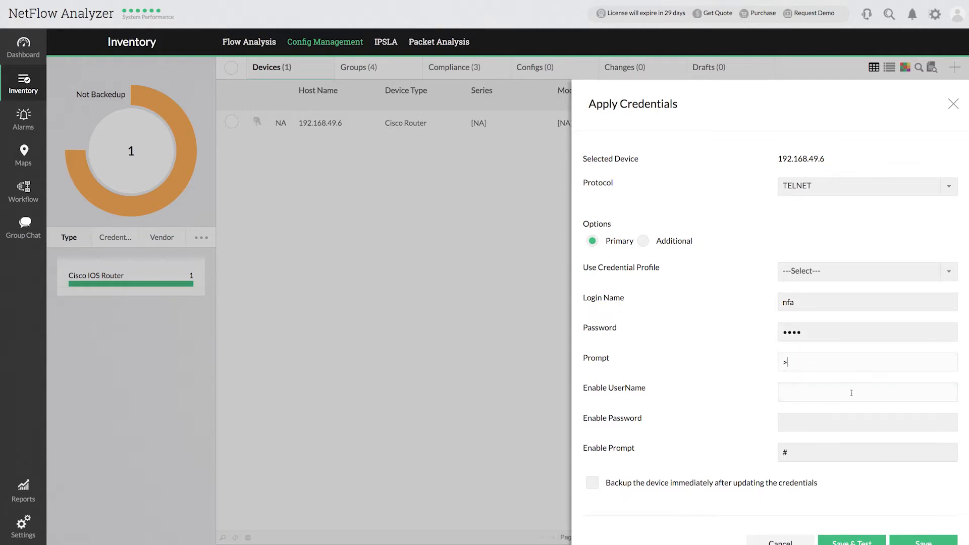
left_click(836, 422)
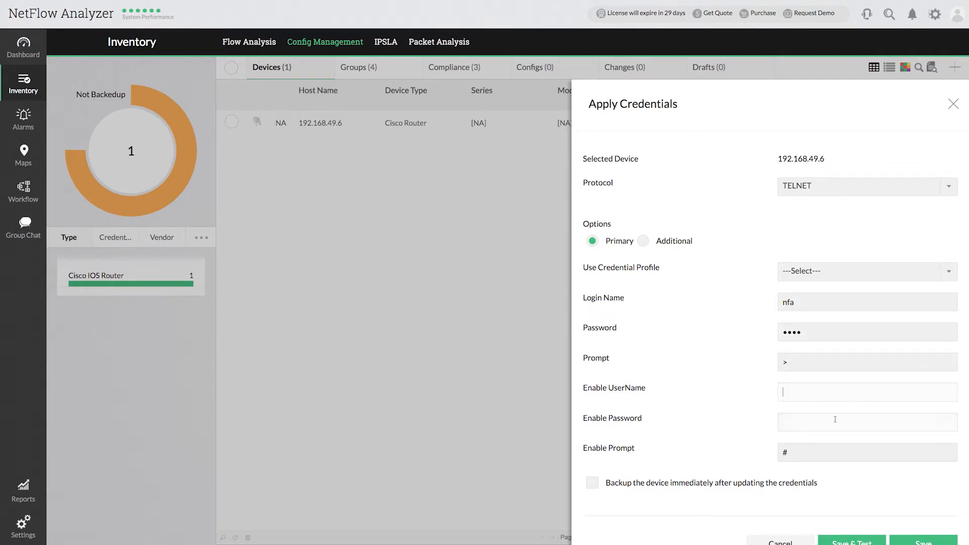
type("****")
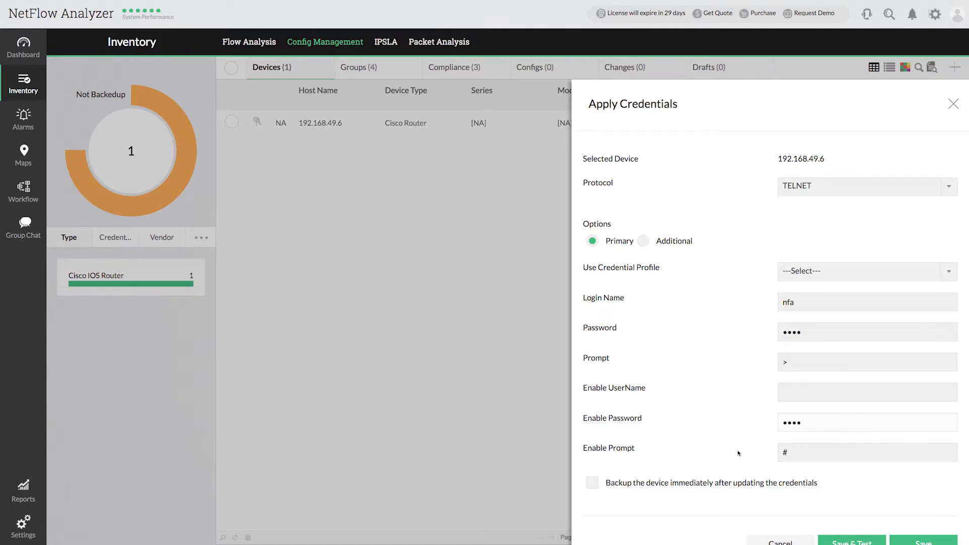
Turn on immediate backup after the credentials update, and test and save the device credentials.
left_click(594, 485)
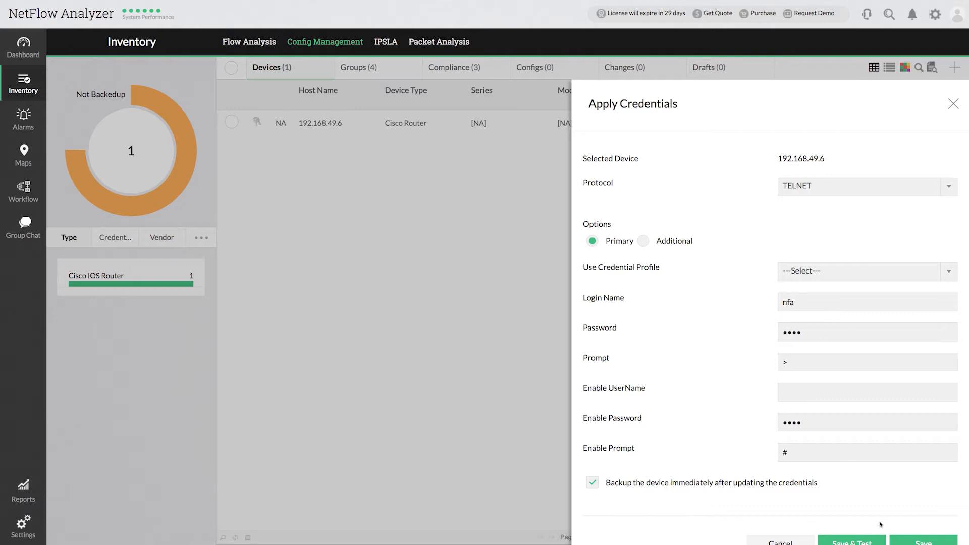
scroll(891, 519, "down", 1)
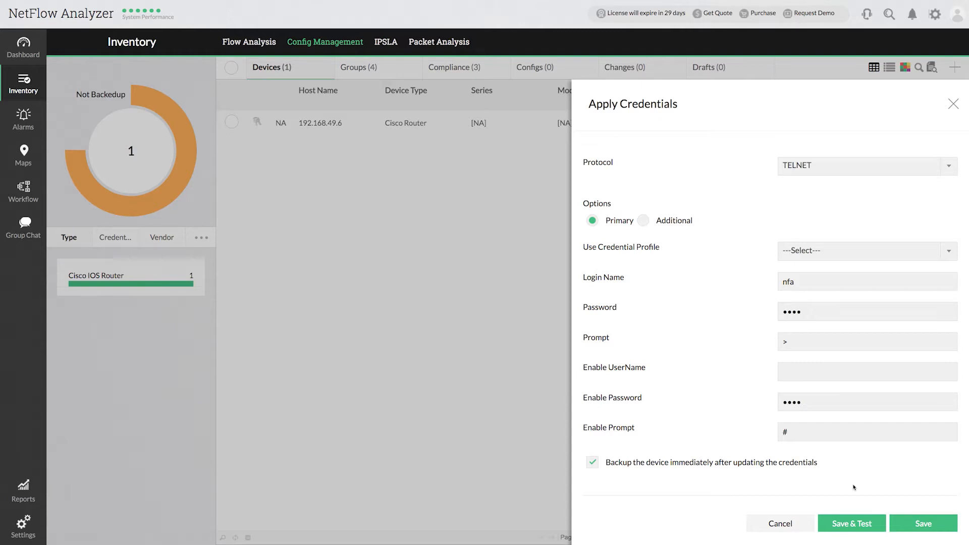
left_click(860, 524)
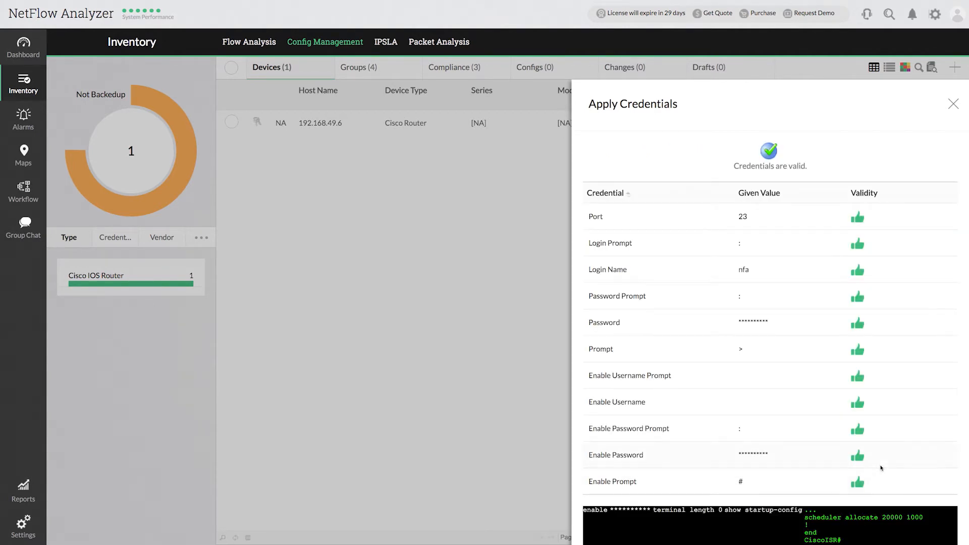
scroll(882, 472, "down", 3)
left_click(923, 523)
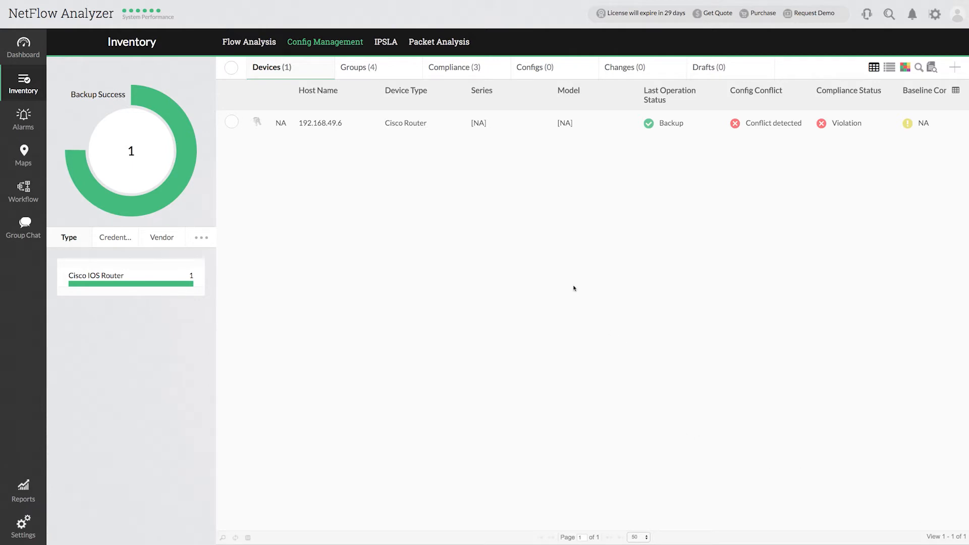
Open the full details of router 192.168.49.6 and start its Export Flow configuration.
left_click(328, 128)
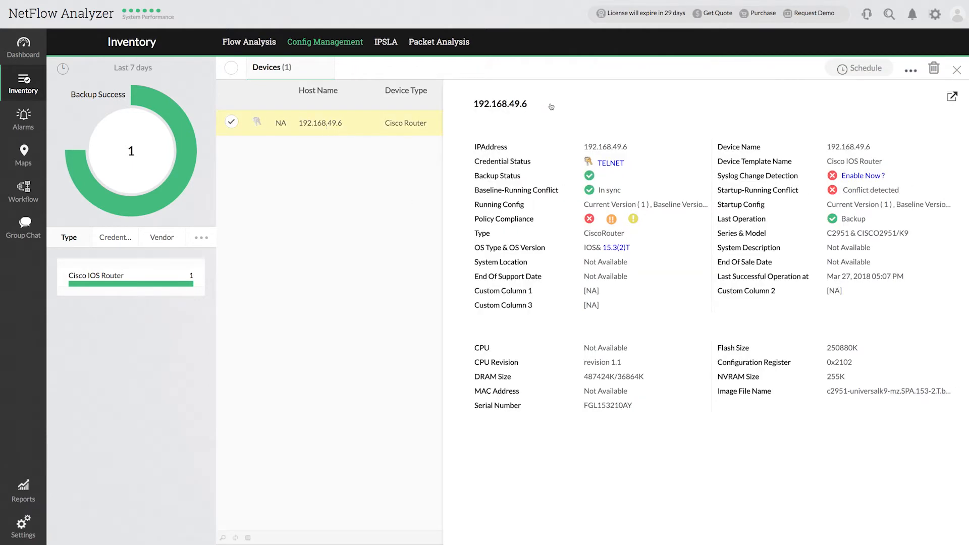
left_click(551, 106)
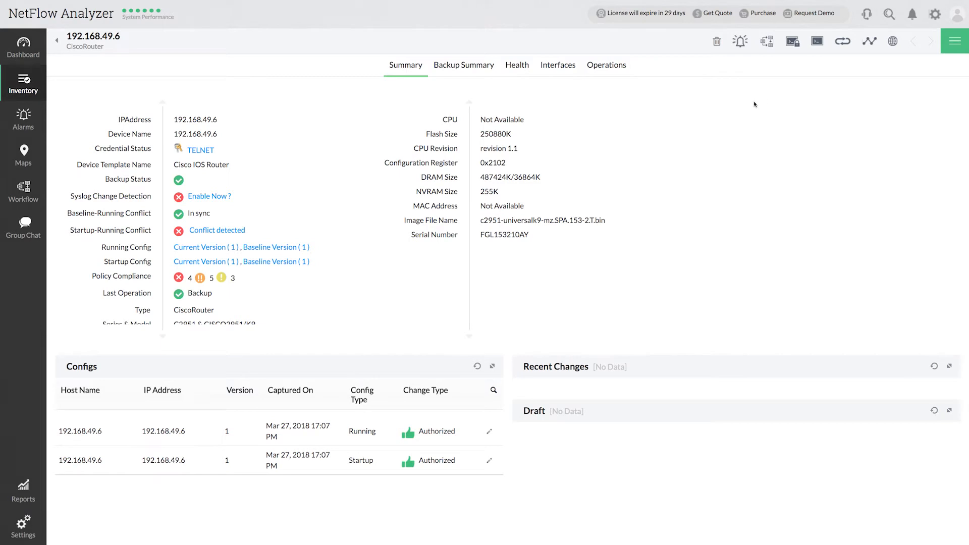
left_click(964, 43)
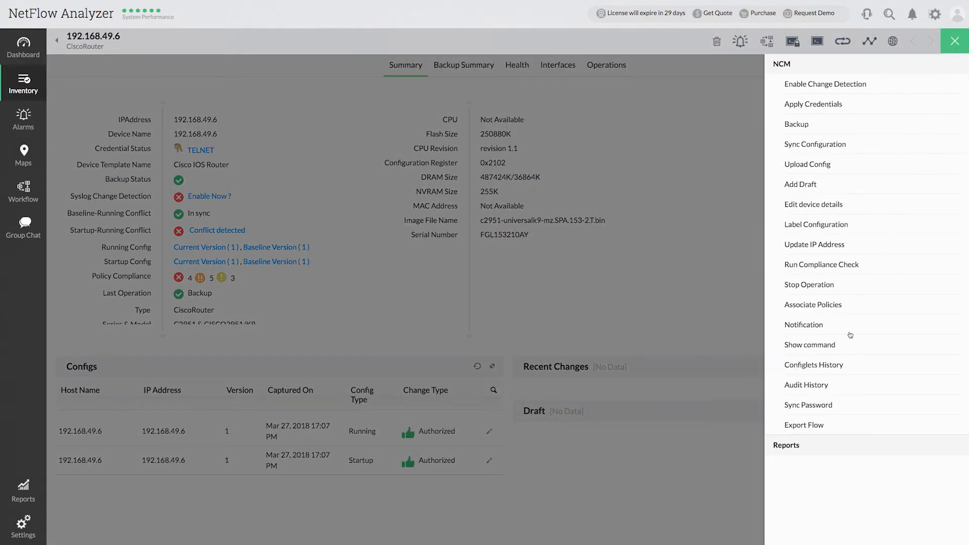
left_click(823, 426)
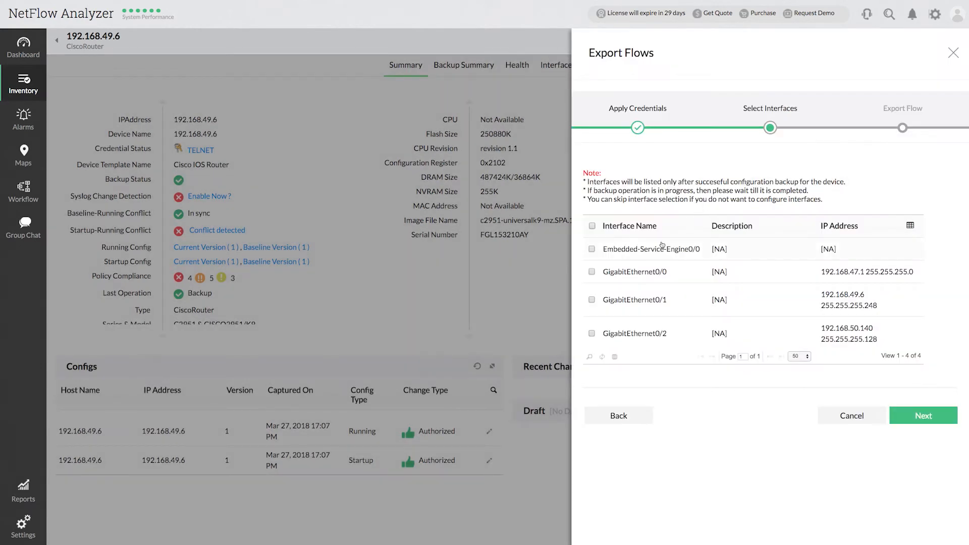
Include interfaces GigabitEthernet0/0, GigabitEthernet0/1 and GigabitEthernet0/2 in the flow export and apply the CiscoRouter_FlowExport commands.
left_click(591, 272)
left_click(592, 300)
left_click(591, 333)
left_click(941, 421)
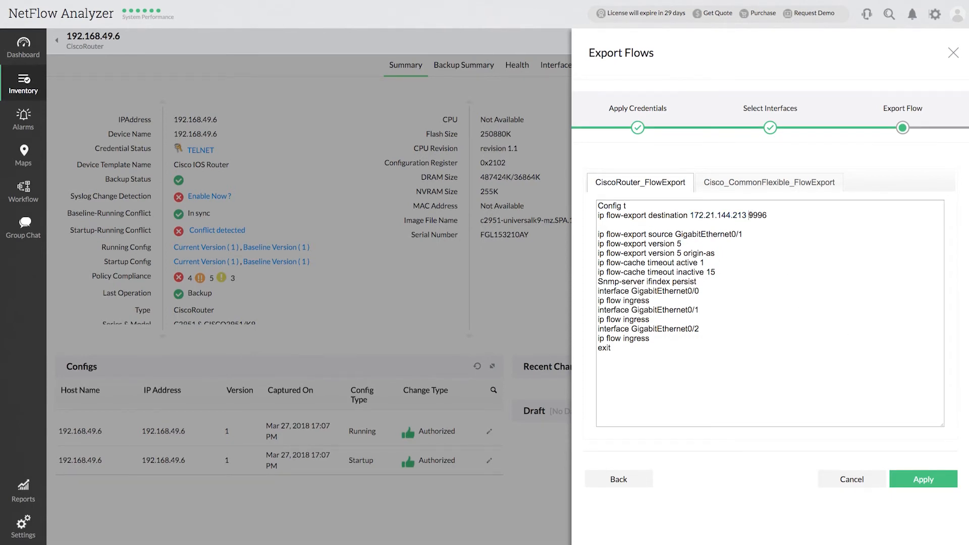
left_click(778, 252)
left_click(940, 481)
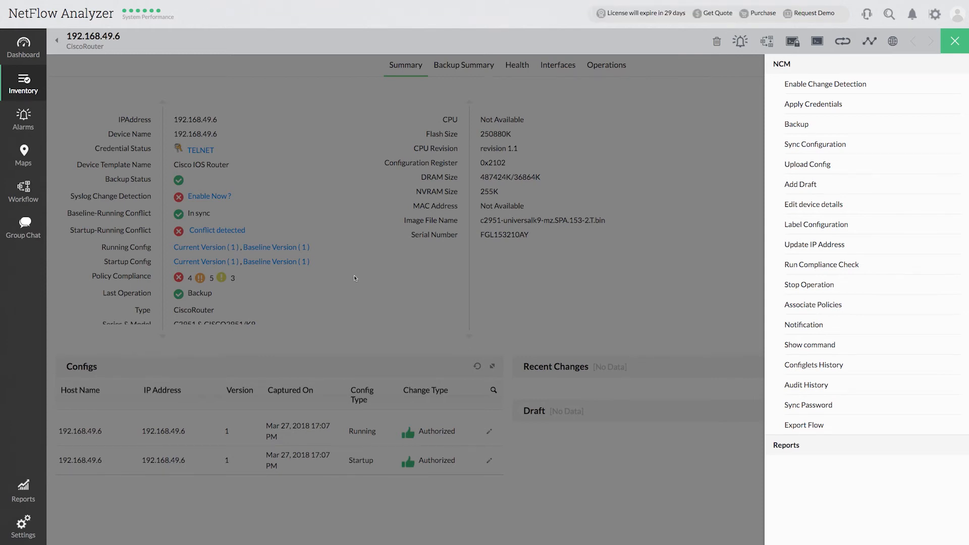
Open interface IfIndex4 of router 192.168.49.6 in the Flow Analysis inventory and zoom its traffic graph to 17:02–17:03.
left_click(31, 94)
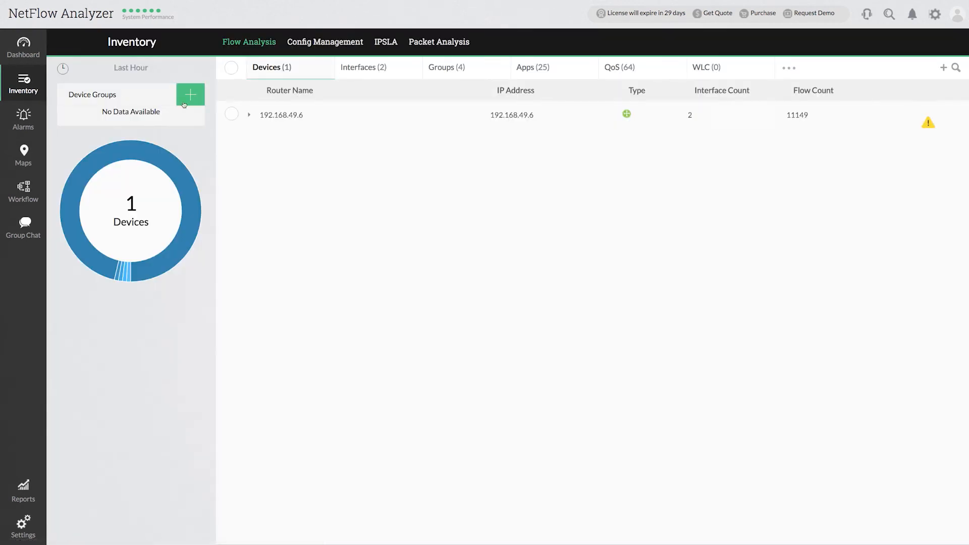
left_click(251, 116)
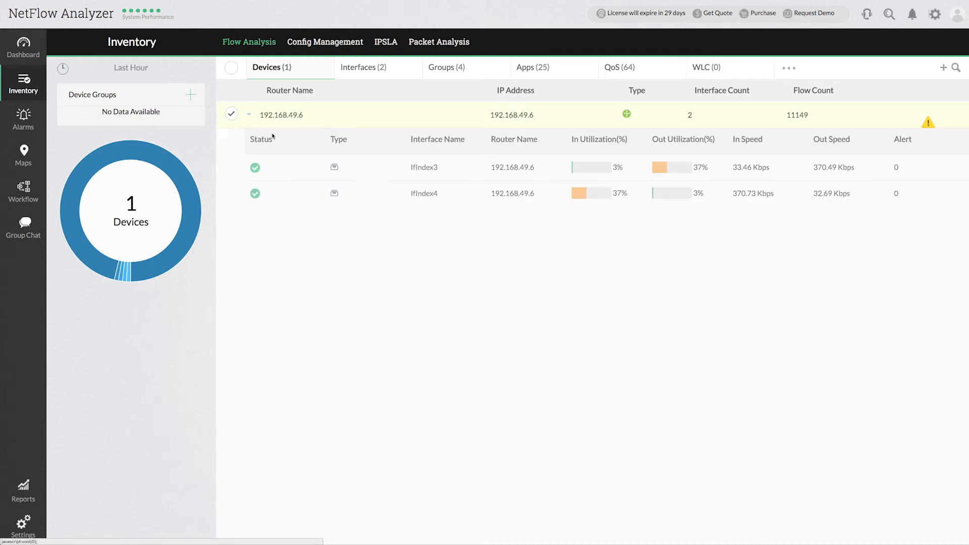
left_click(475, 196)
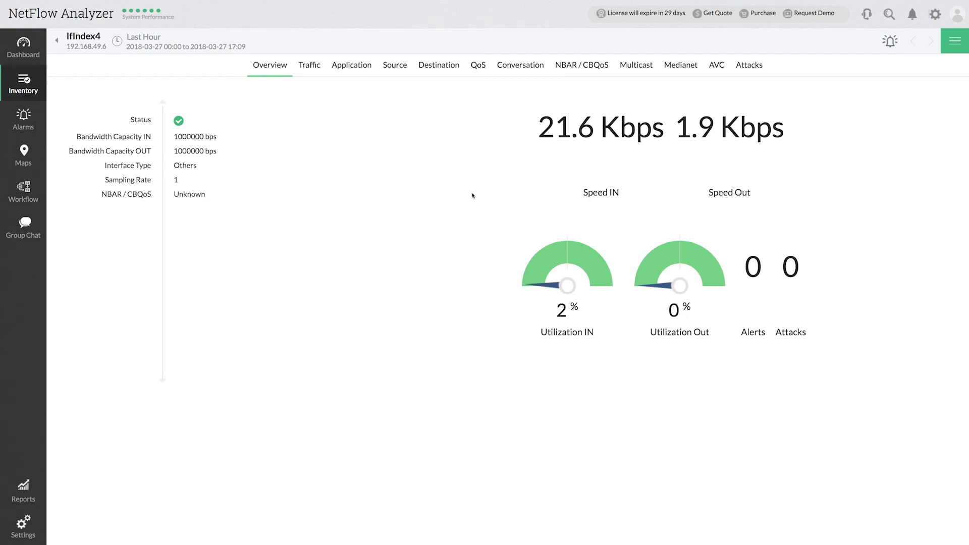
left_click(313, 71)
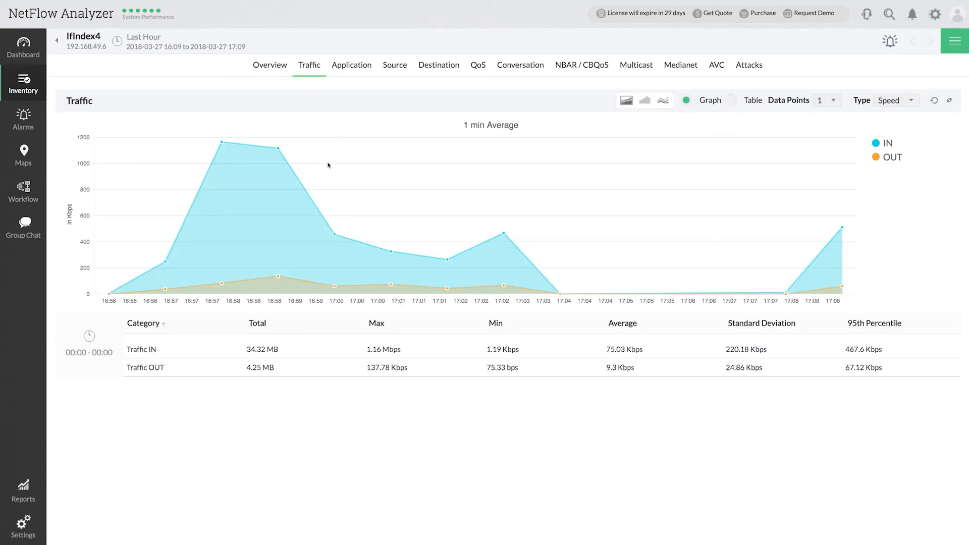
left_click_drag(486, 243, 520, 248)
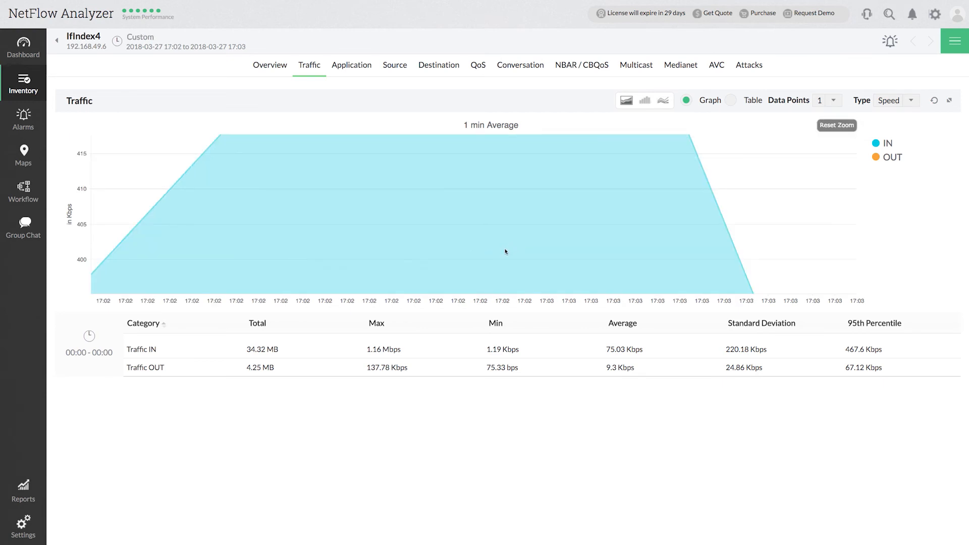